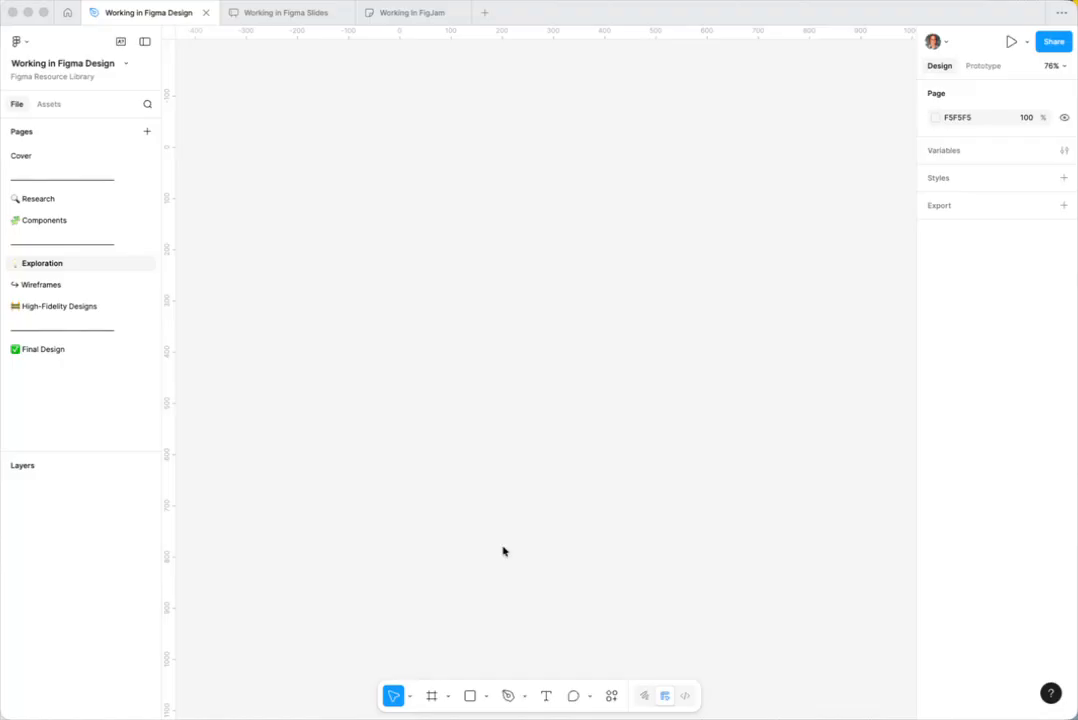
Create an iPhone 16 Pro Max frame on the canvas and rename it Home.
left_click(432, 696)
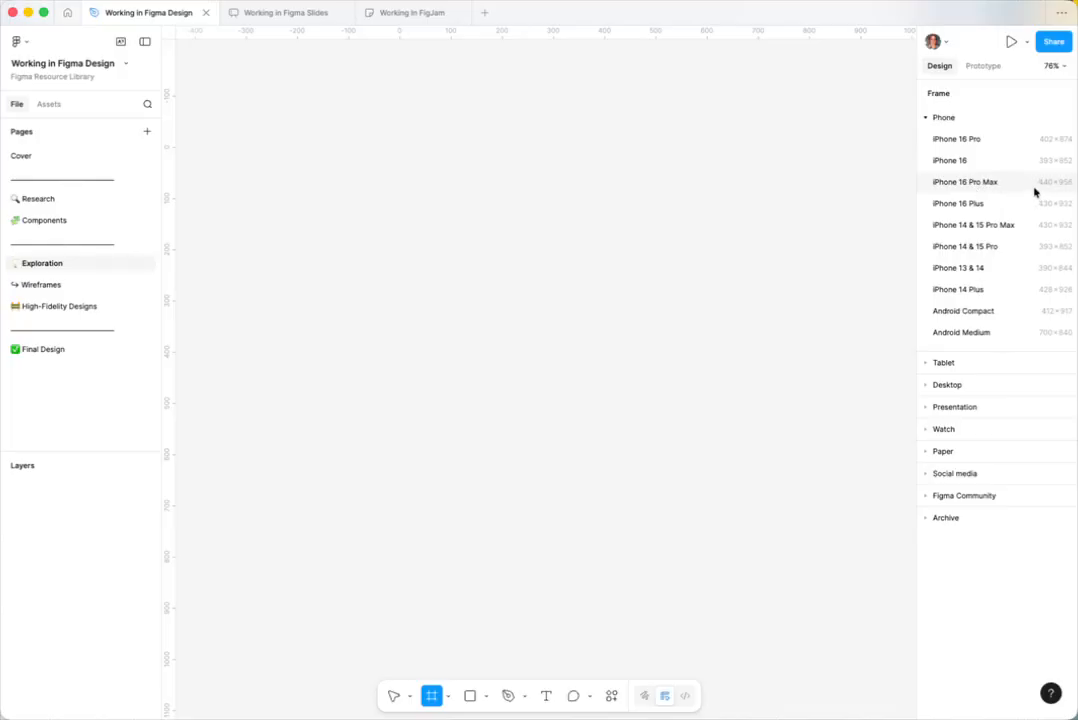
left_click(975, 185)
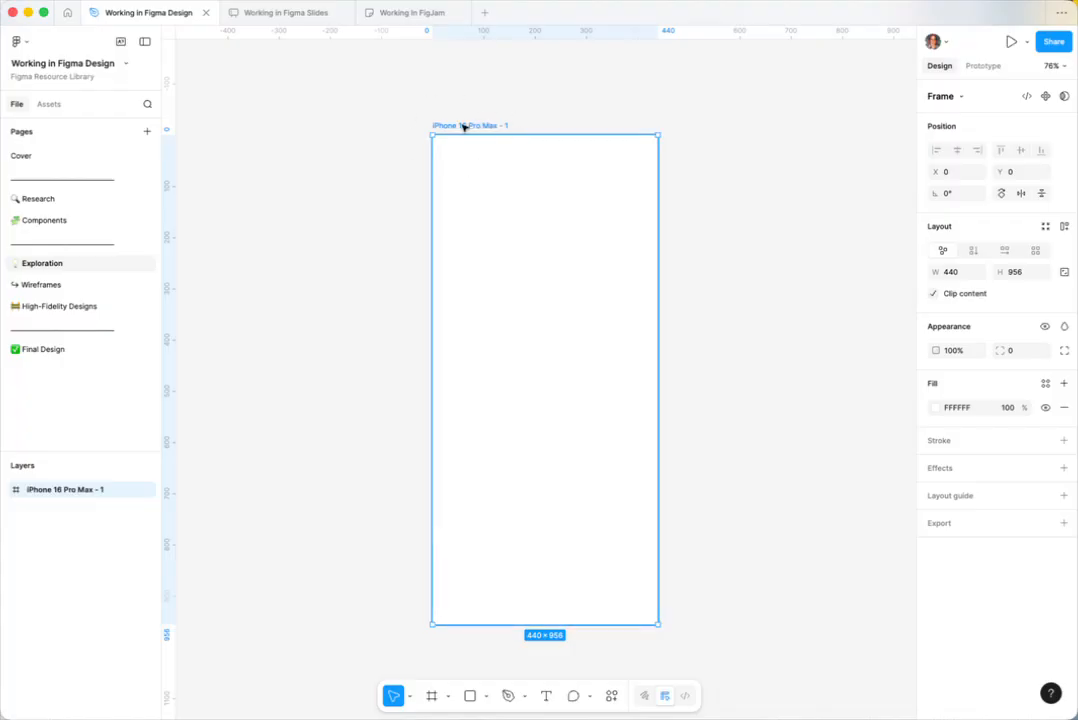
double_click(463, 126)
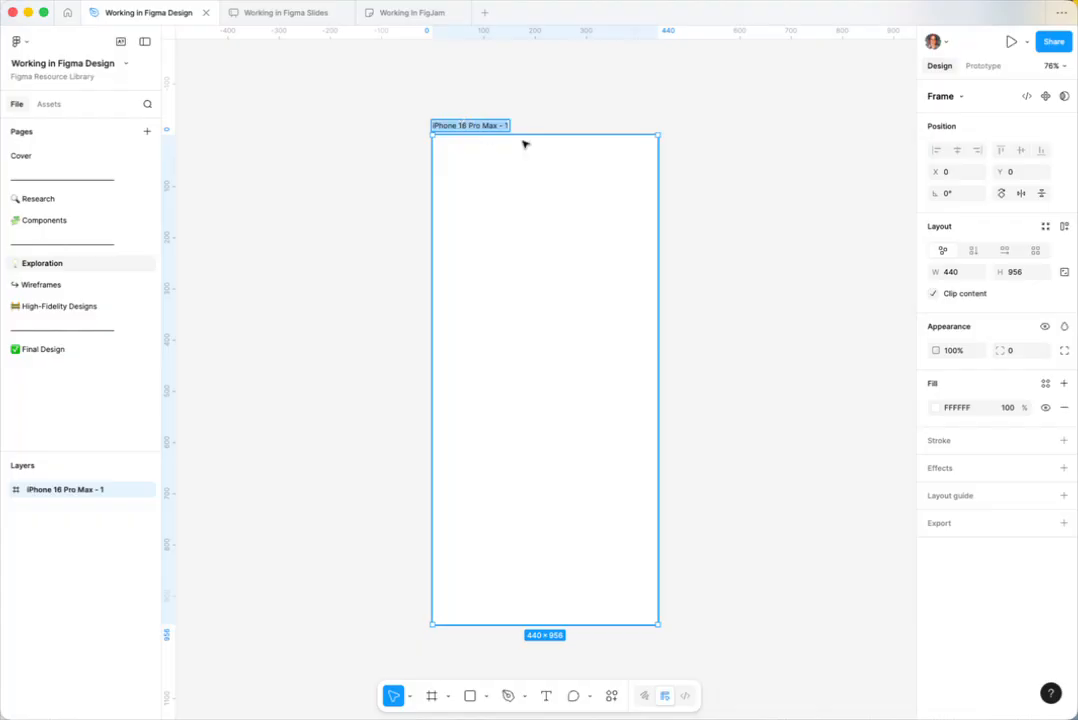
left_click(404, 230)
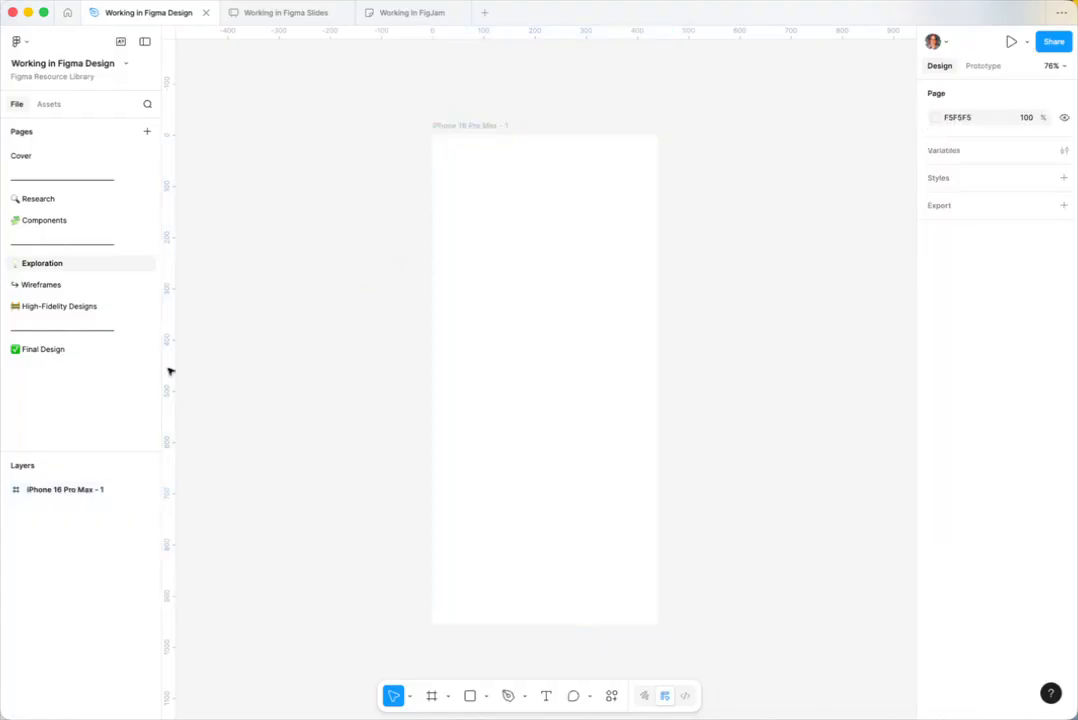
double_click(60, 490)
type("Home")
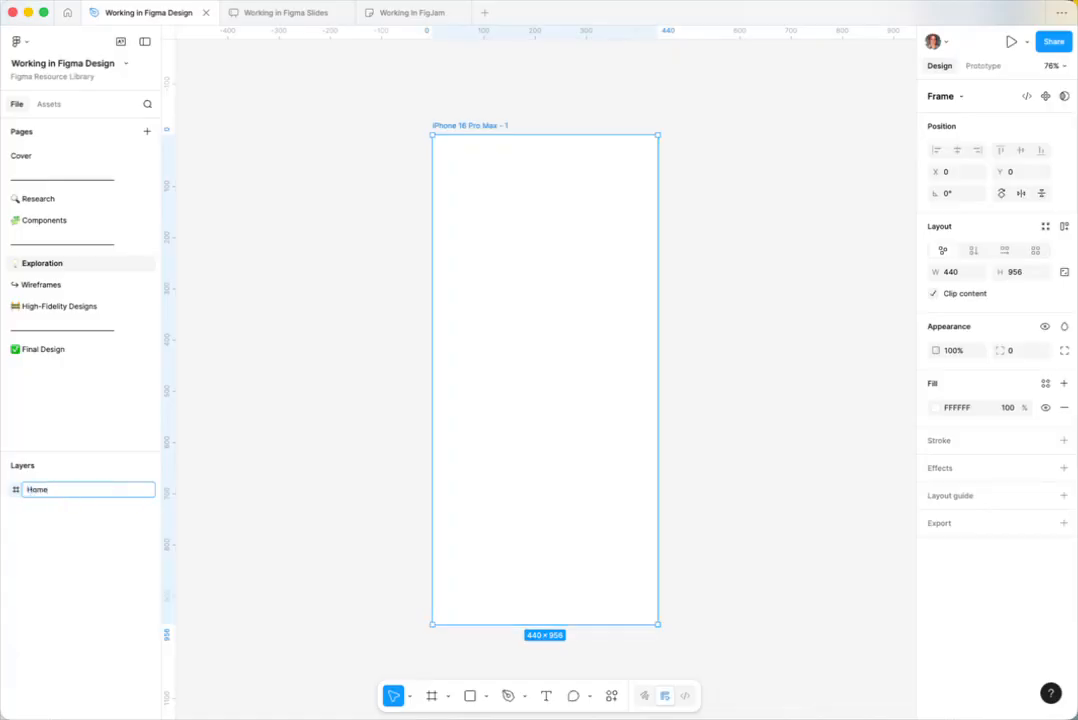
key("Return")
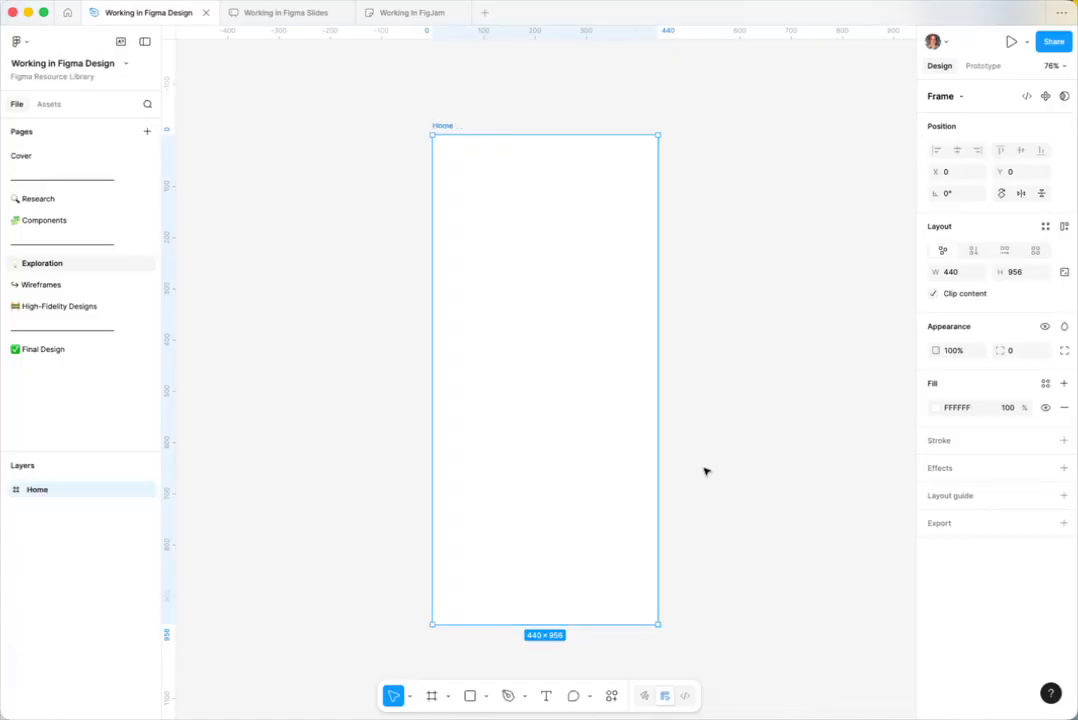
left_click(709, 213)
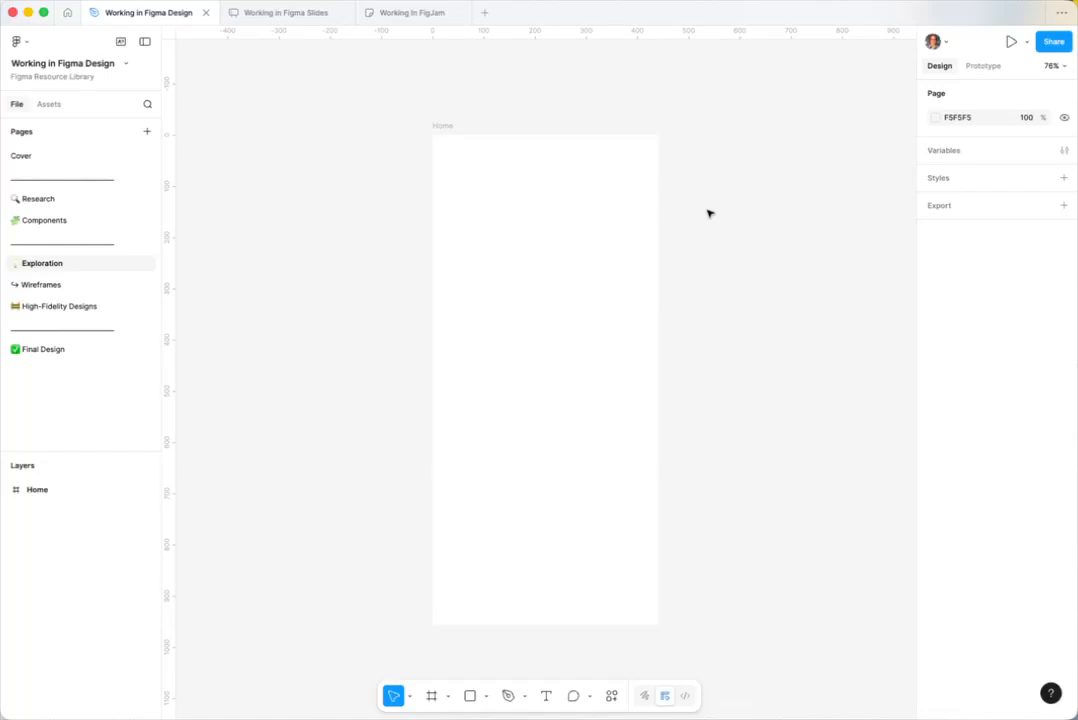
Draw a header rectangle of about 521 × 77 from the Home frame's top-left corner, extending past its right edge.
left_click(467, 698)
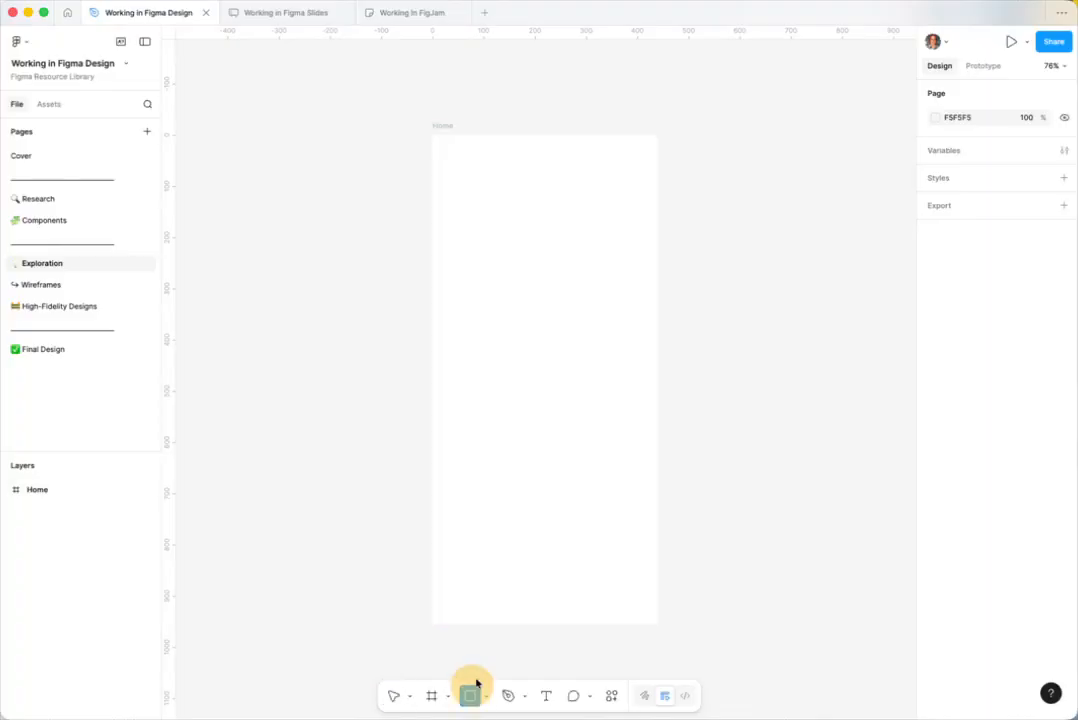
left_click_drag(431, 135, 699, 174)
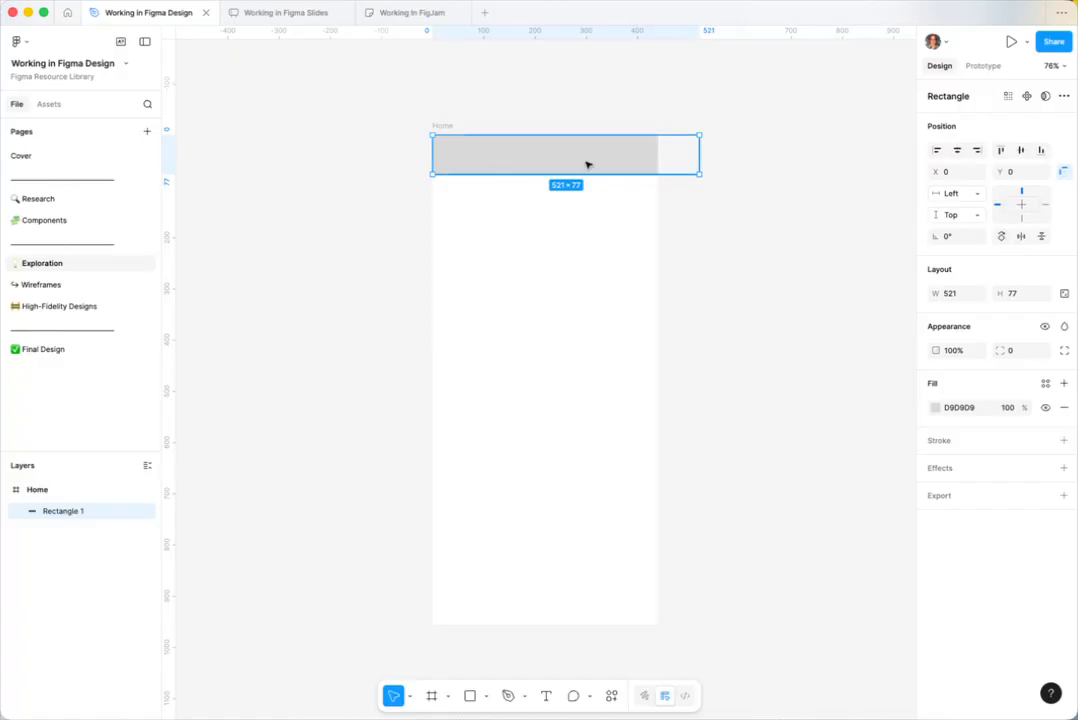
left_click(493, 241)
Draw a large content rectangle below the header, leaving a narrow margin on both sides of the Home frame.
left_click(469, 695)
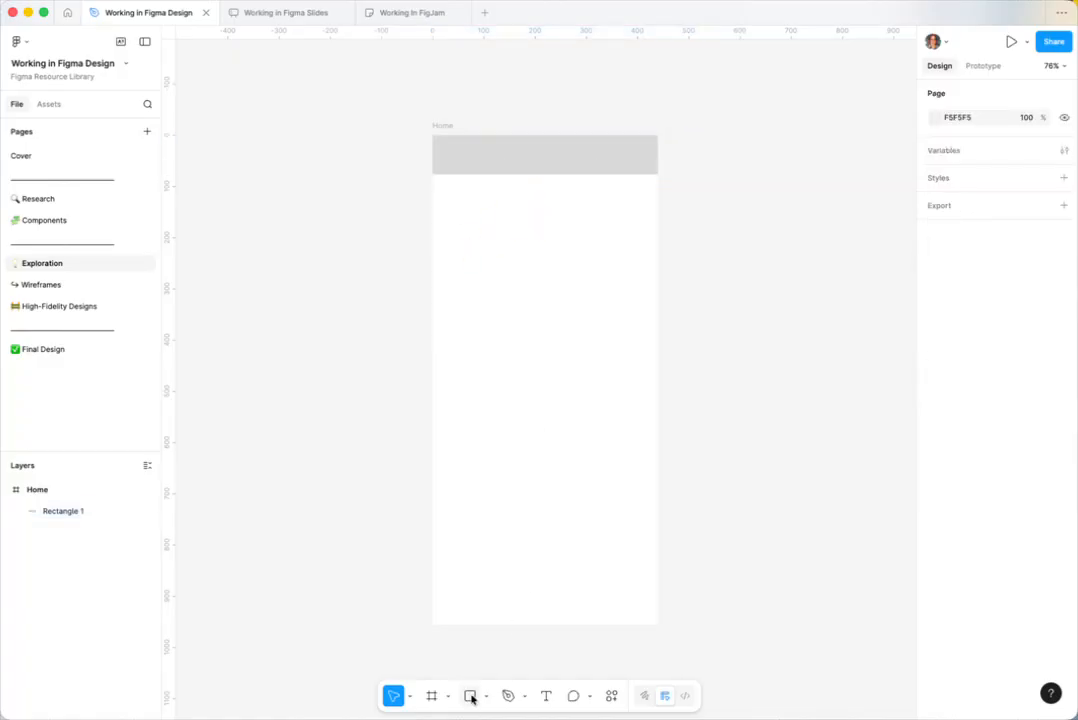
left_click_drag(441, 187, 650, 326)
left_click(532, 556)
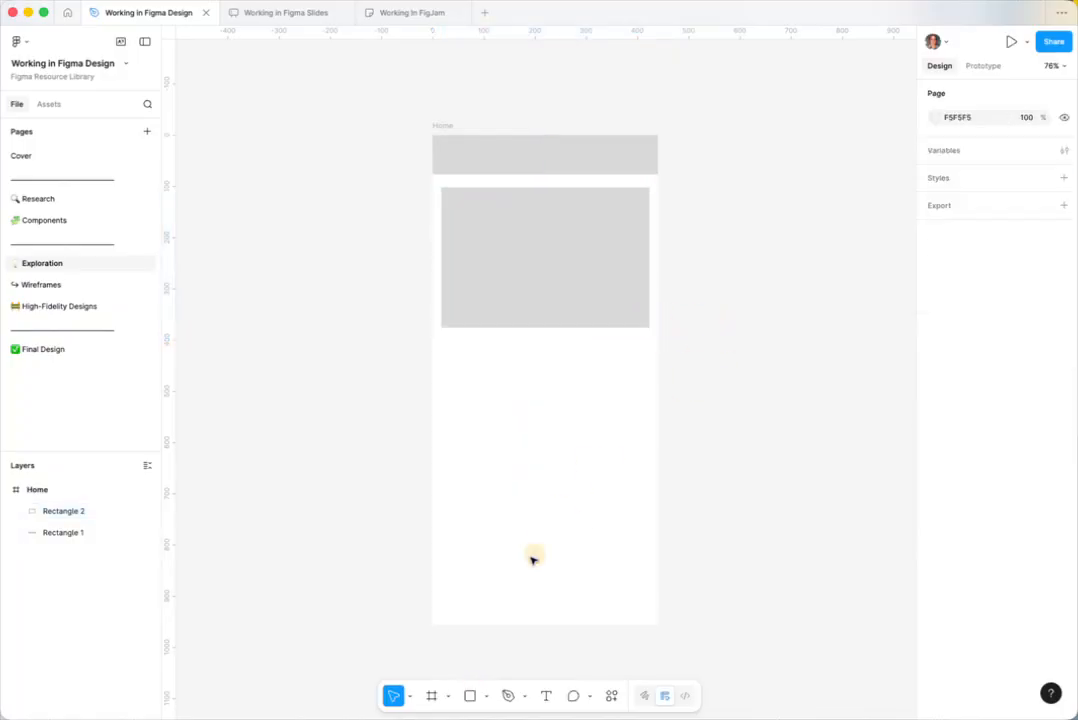
Draw a button-like rectangle of about 153 × 55 in the lower part of the content rectangle and fill it with A6A6A6 grey.
left_click(469, 695)
left_click_drag(511, 275, 589, 302)
left_click(935, 407)
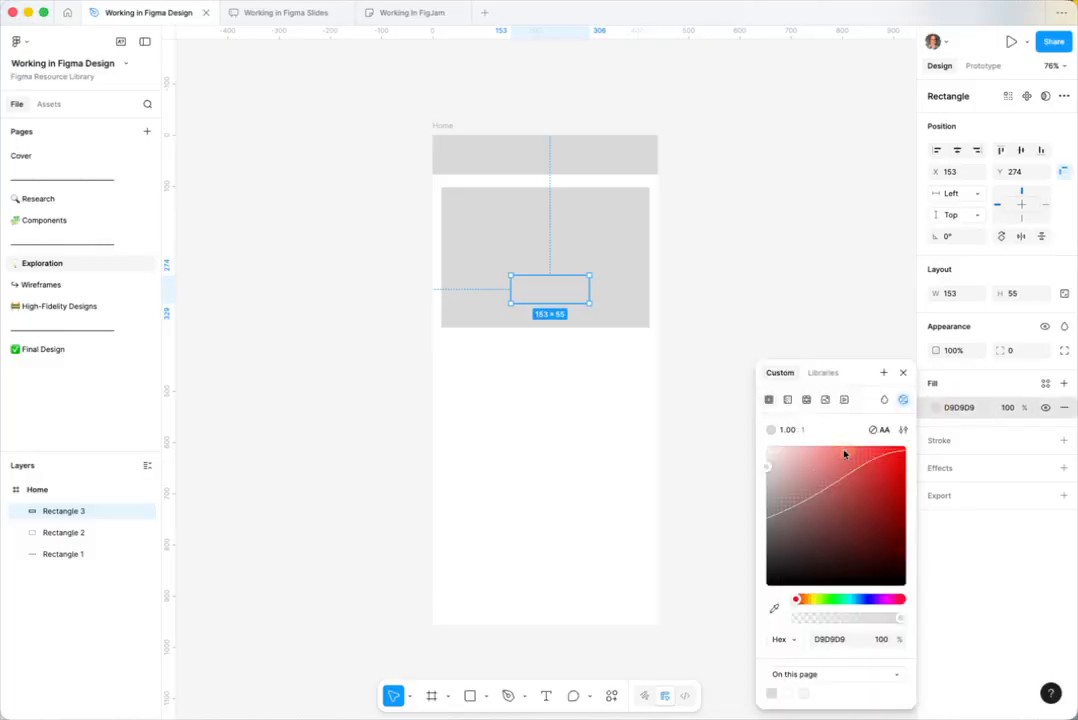
left_click(769, 475)
left_click_drag(768, 478, 758, 502)
left_click(696, 388)
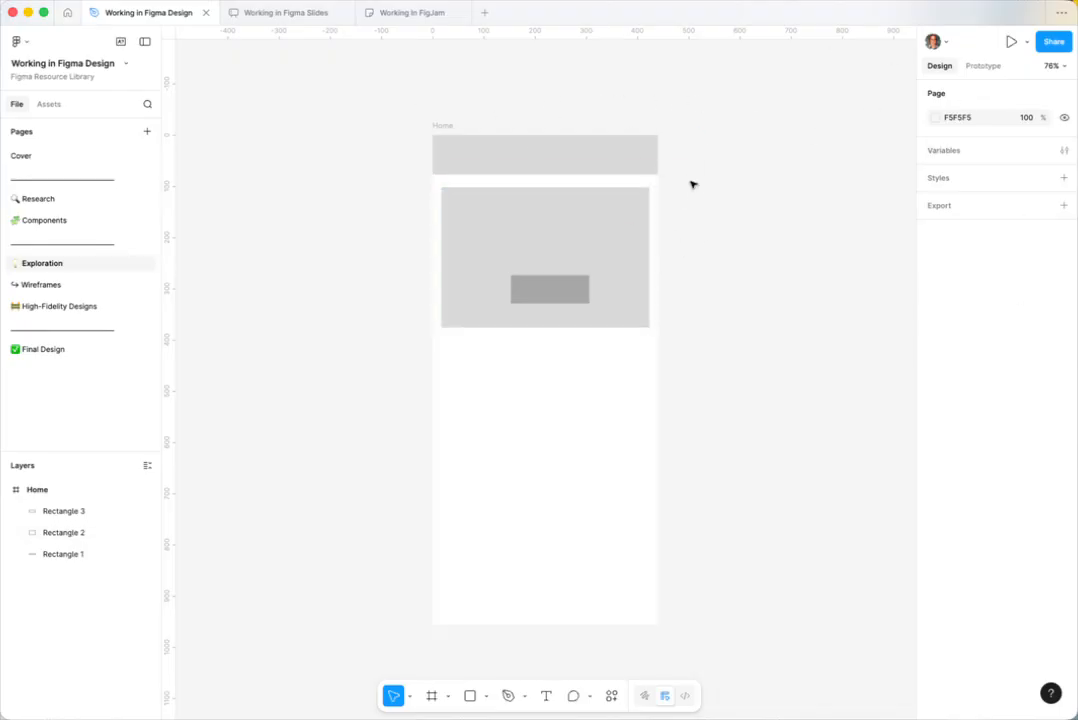
Toggle Clip content off and back on for the Home frame.
left_click(446, 126)
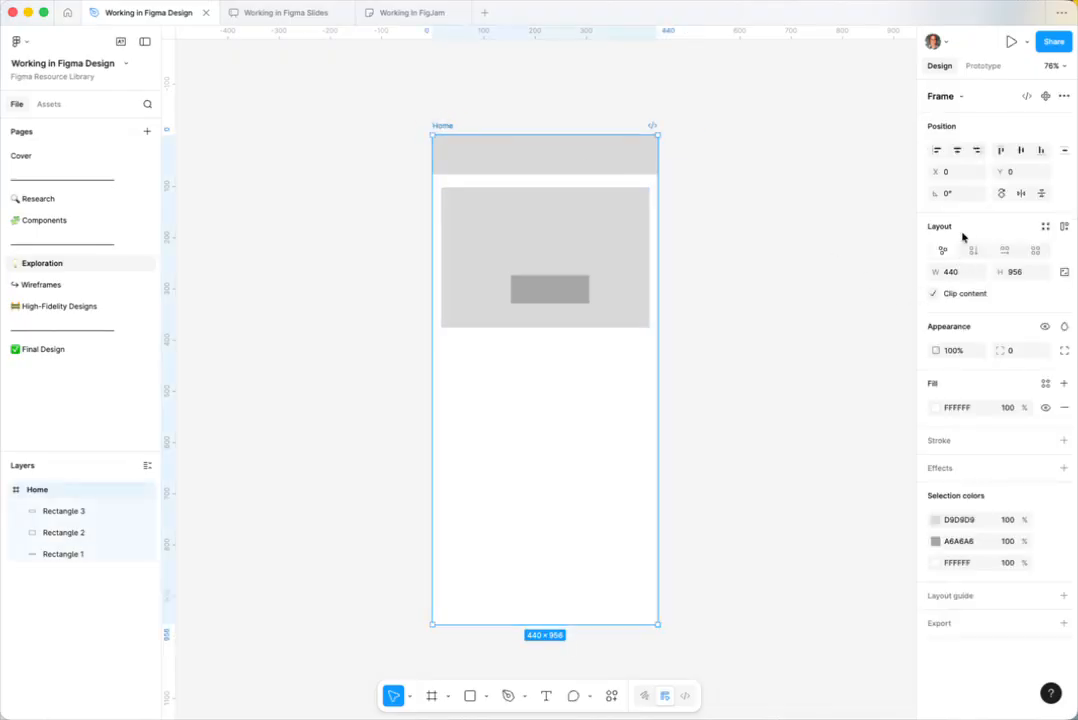
left_click(978, 294)
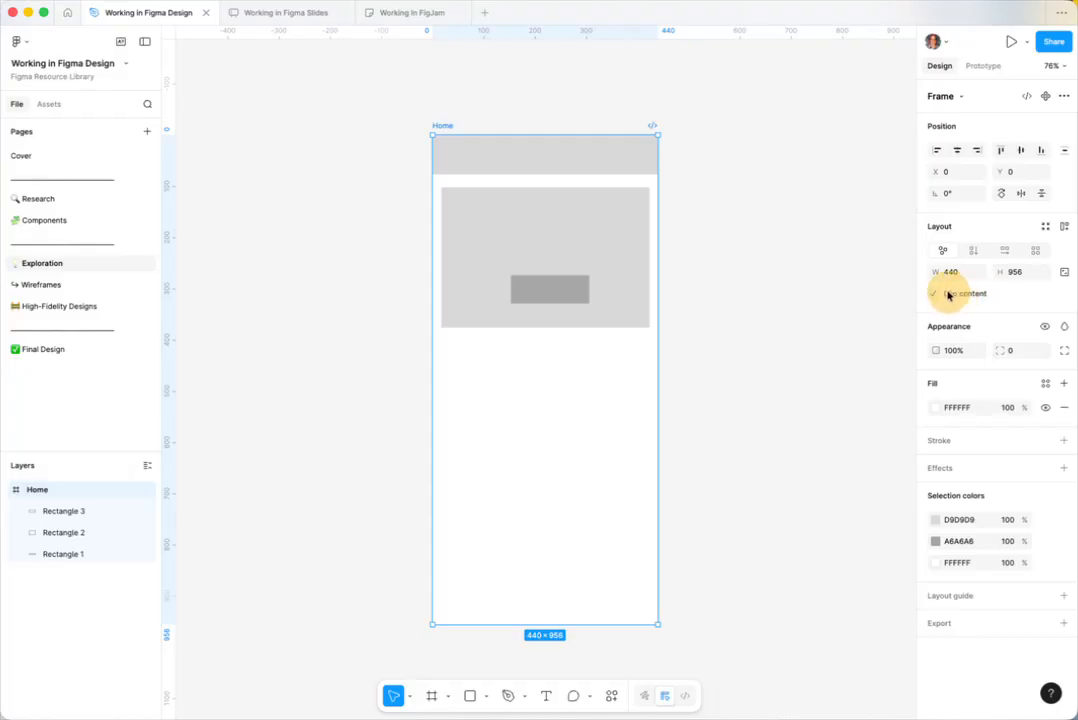
left_click(949, 294)
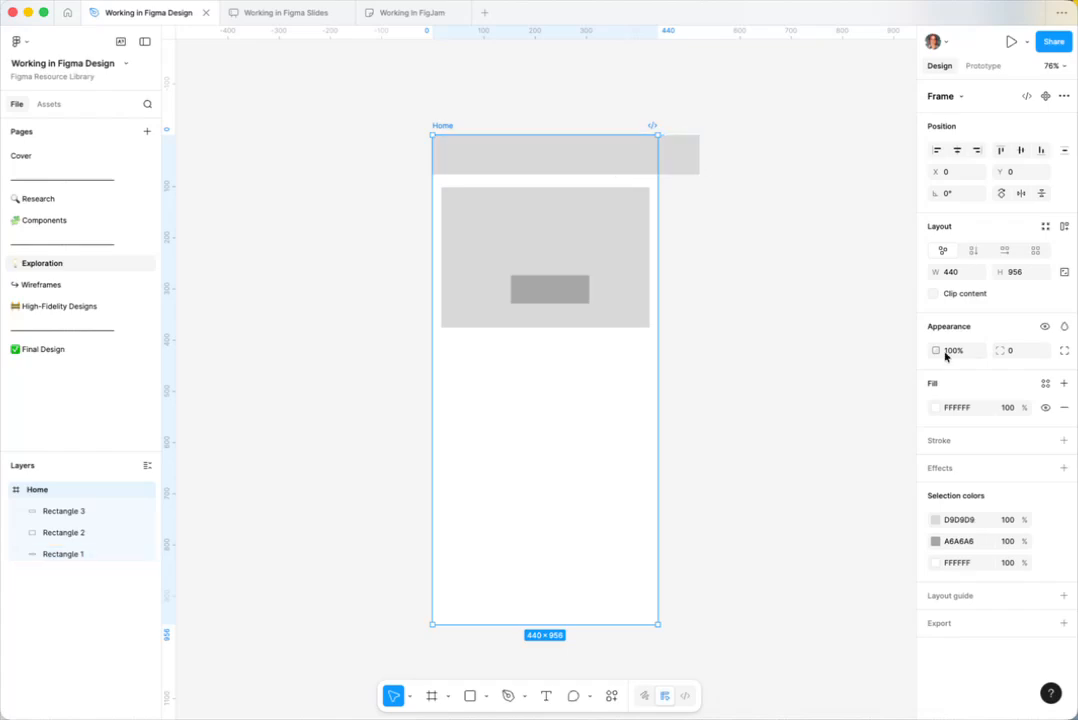
left_click(934, 293)
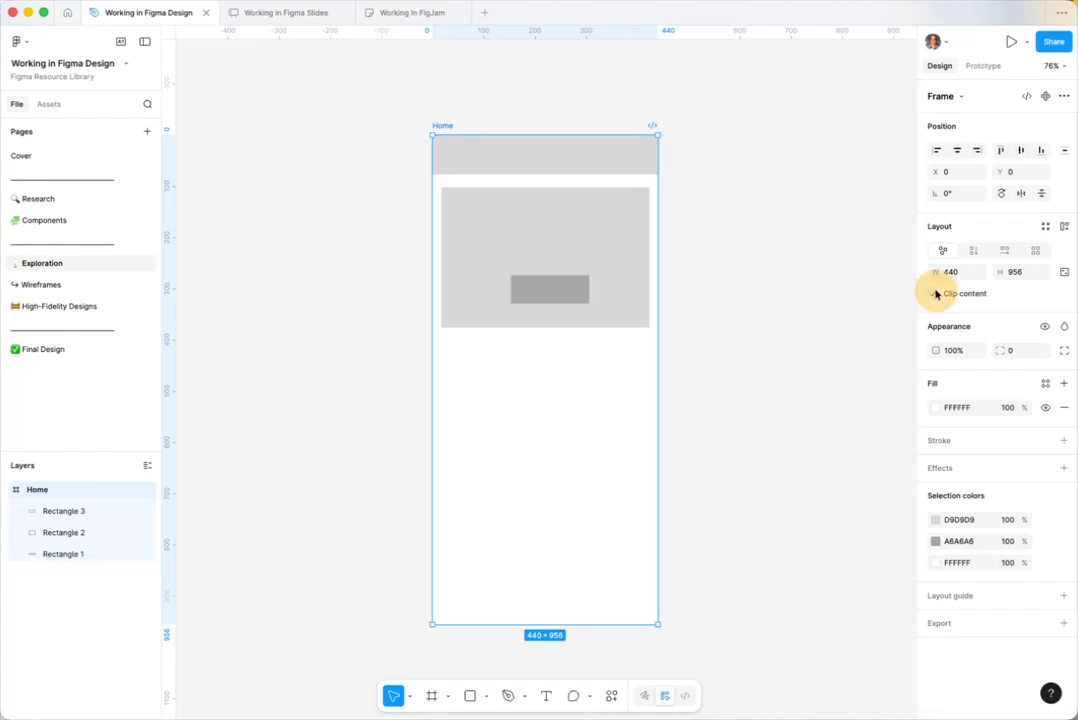
left_click(795, 282)
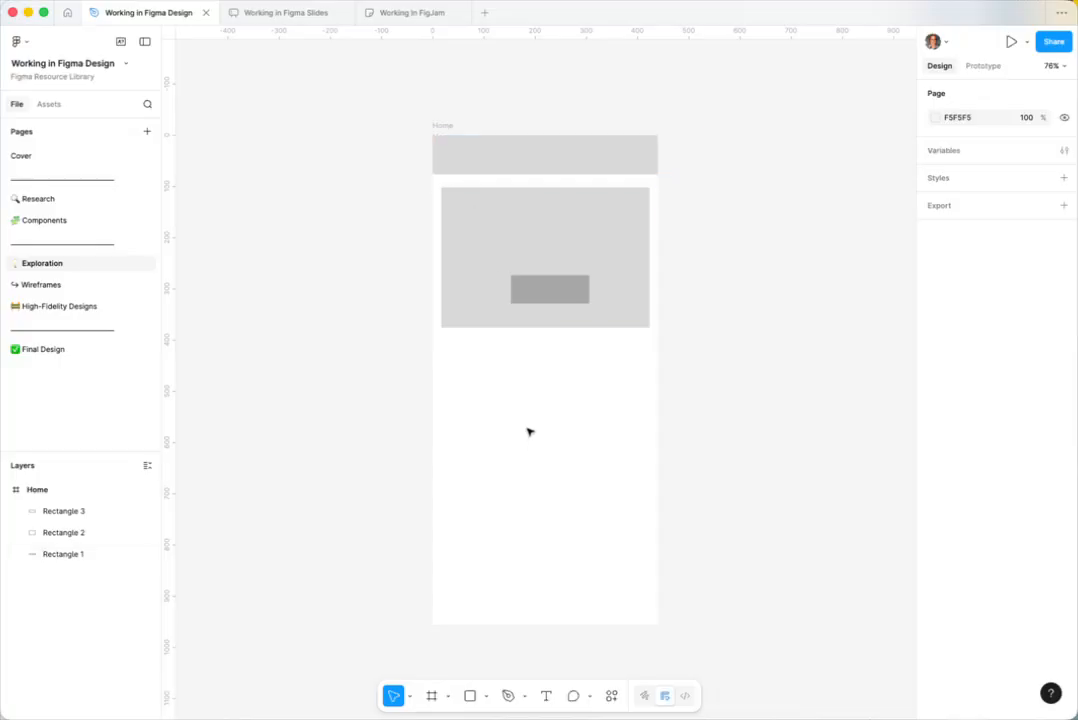
Extend the Home frame's bottom edge downward to a height of about 1504.
left_click_drag(712, 400, 677, 373)
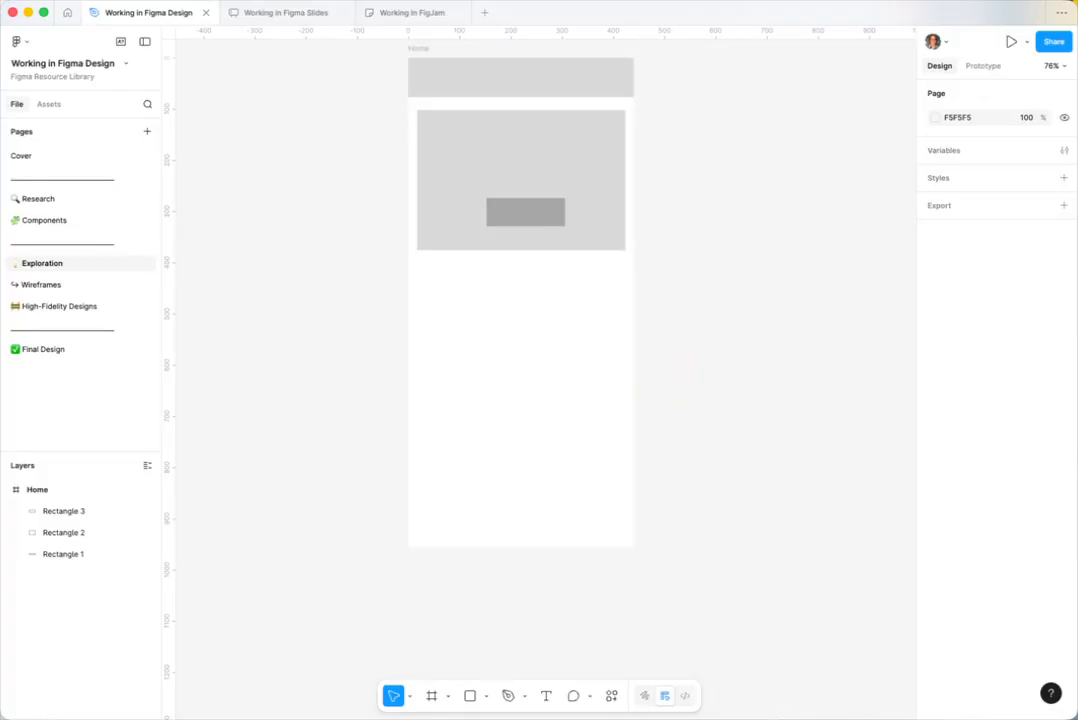
left_click_drag(682, 270, 700, 308)
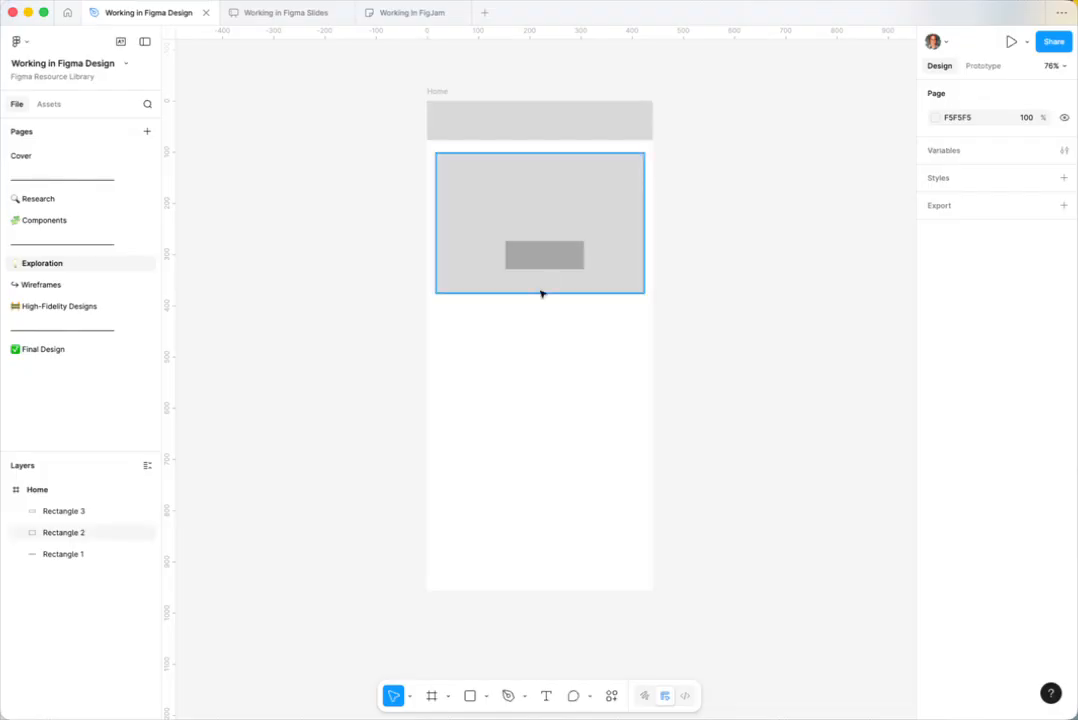
left_click(434, 91)
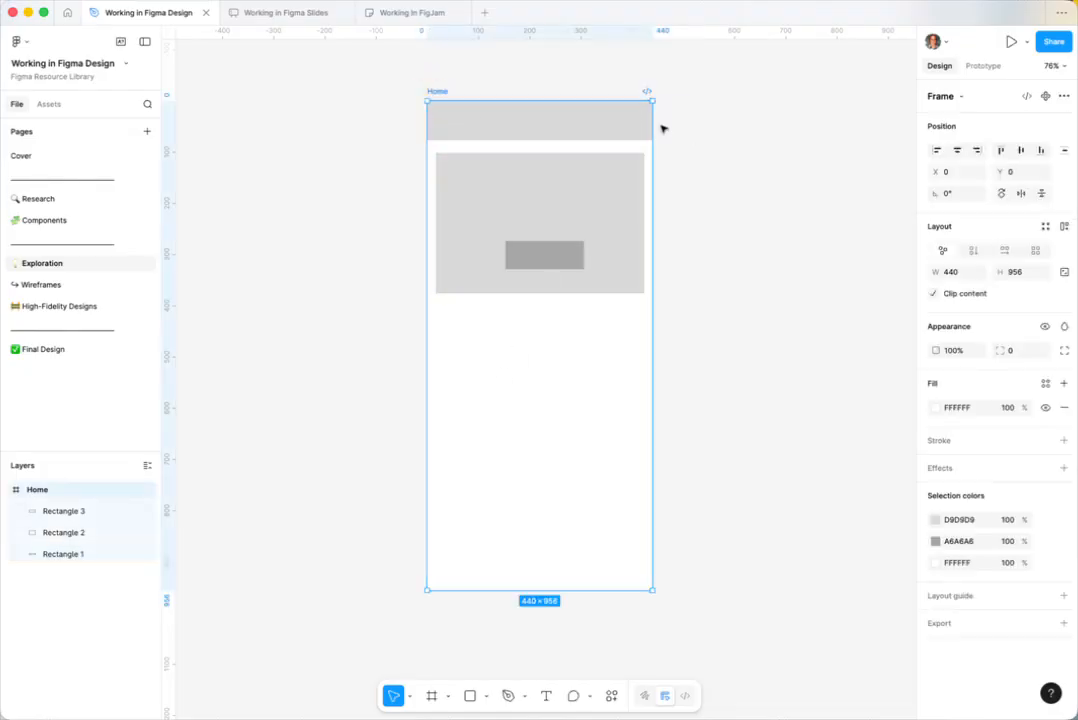
left_click_drag(734, 419, 765, 214)
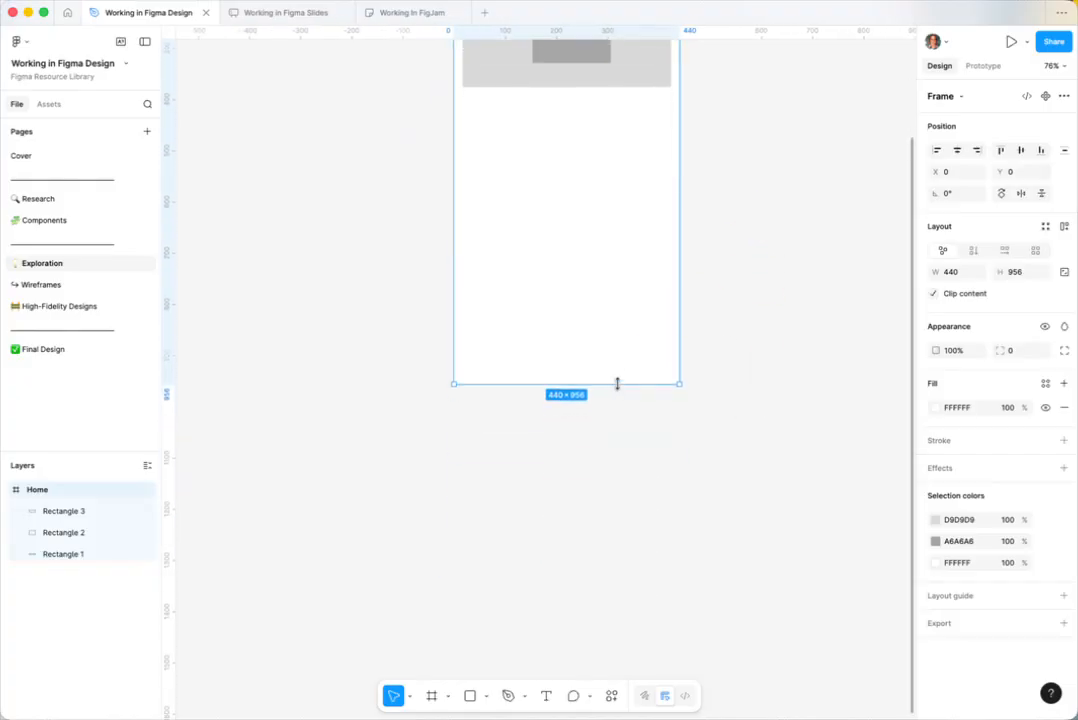
left_click_drag(617, 383, 595, 667)
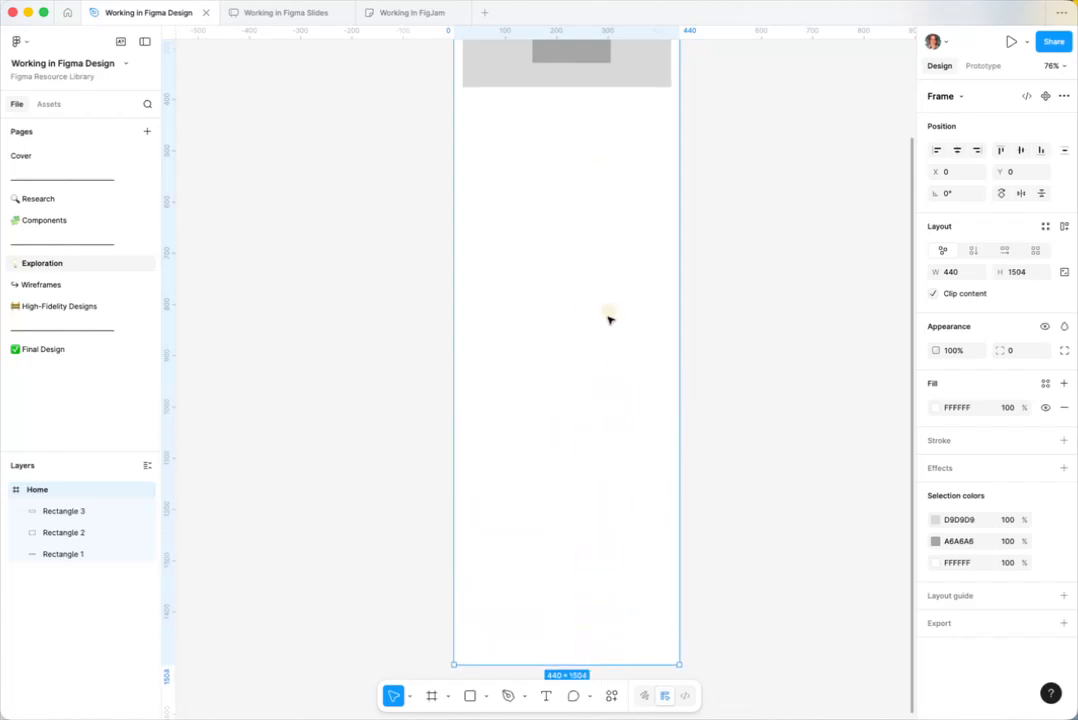
scroll(611, 279, "up", 3)
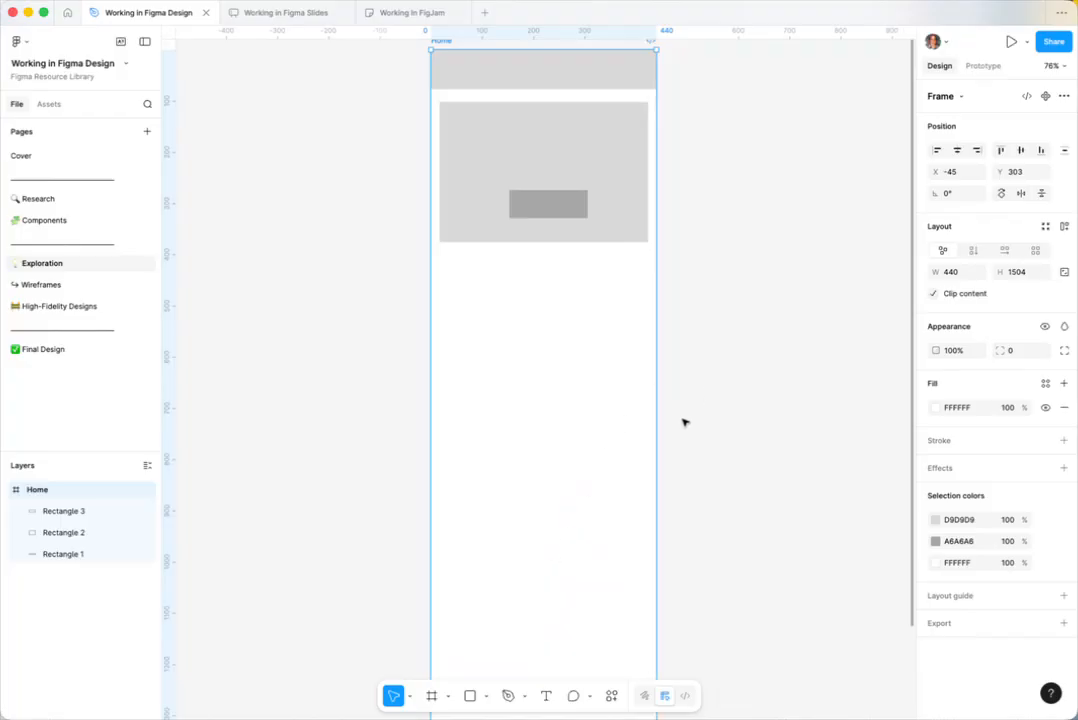
left_click_drag(683, 438, 683, 517)
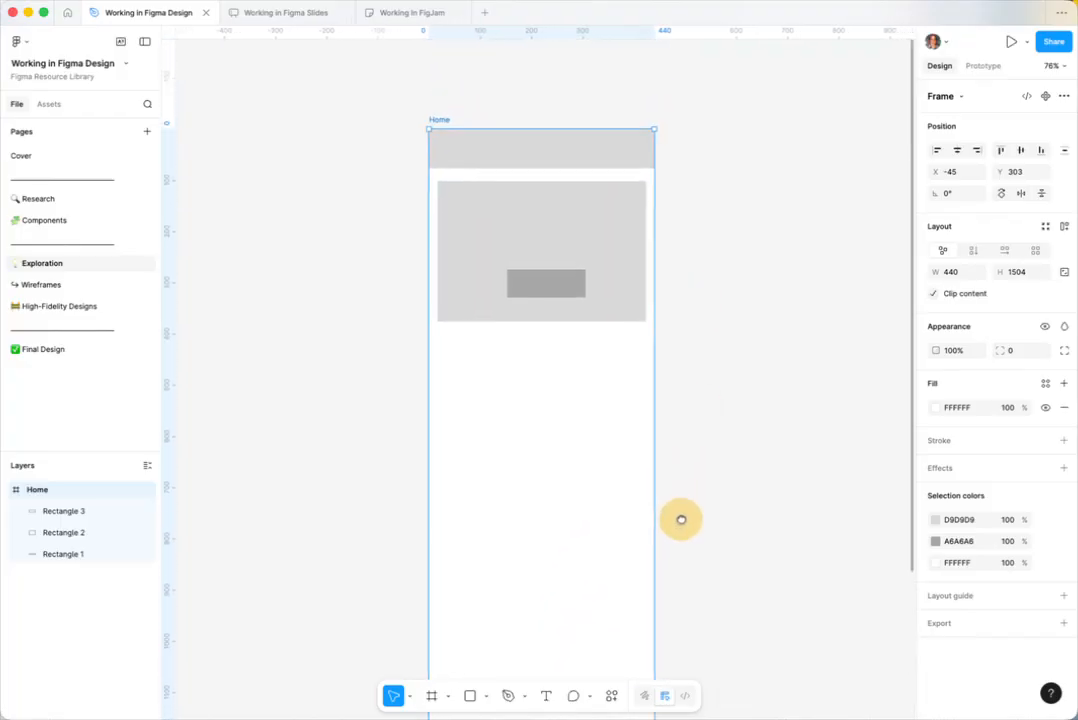
left_click(712, 361)
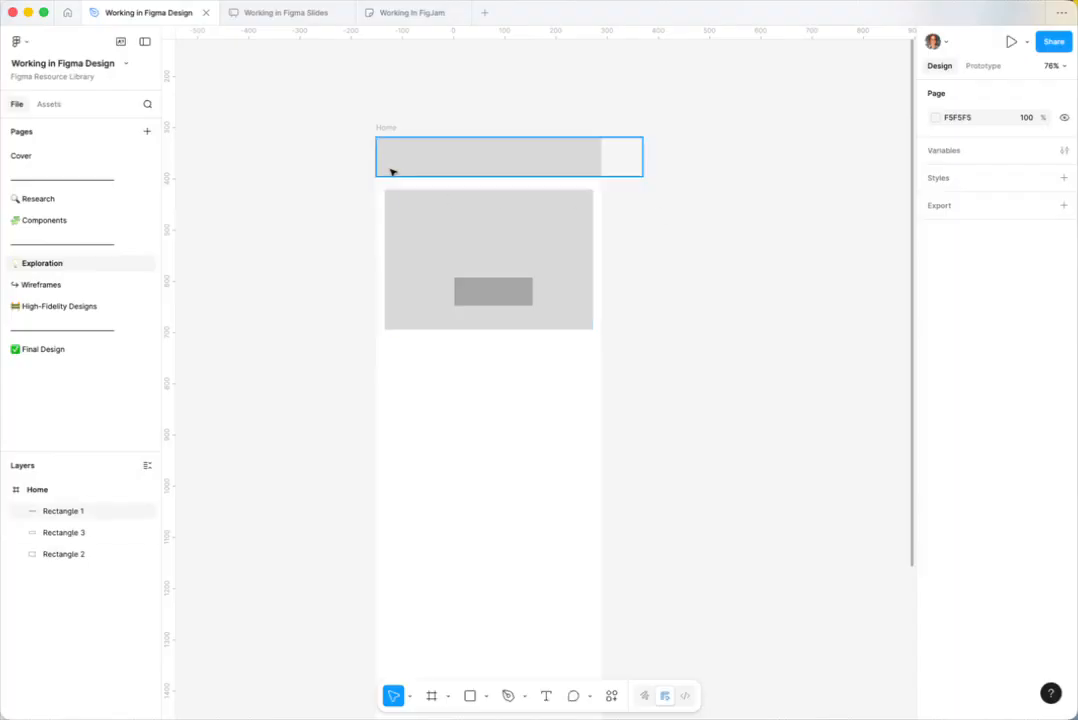
Pull the header rectangle out of the Home frame onto the canvas and move the frame separately to about X -105, Y 292.
left_click_drag(391, 170, 664, 195)
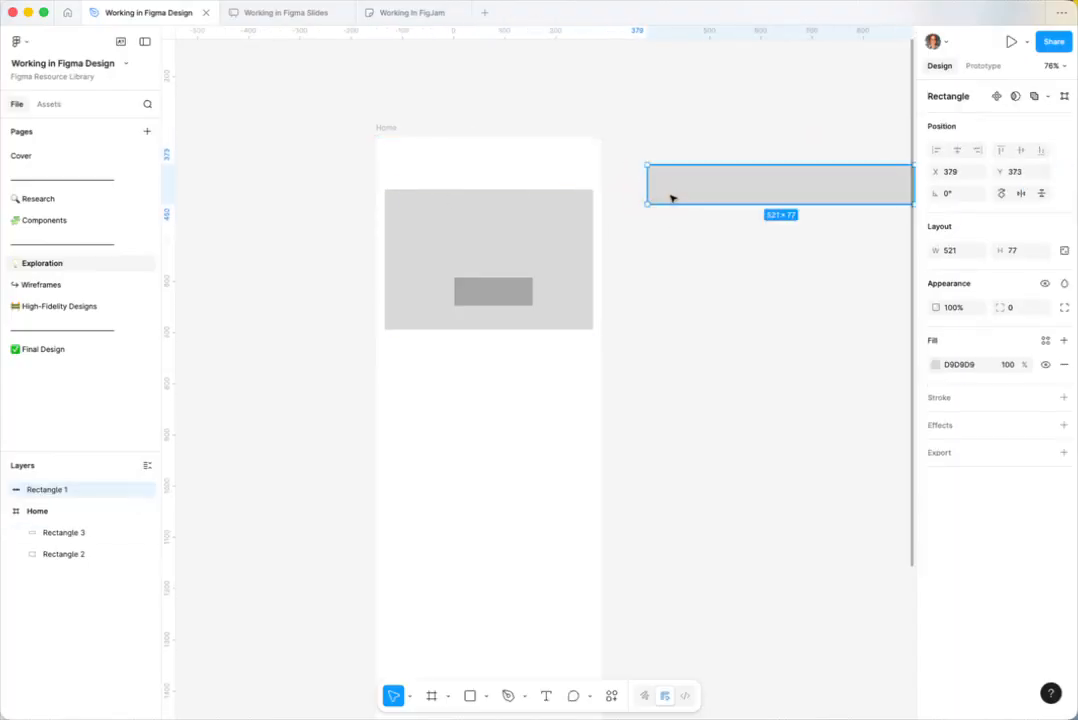
left_click_drag(676, 197, 645, 171)
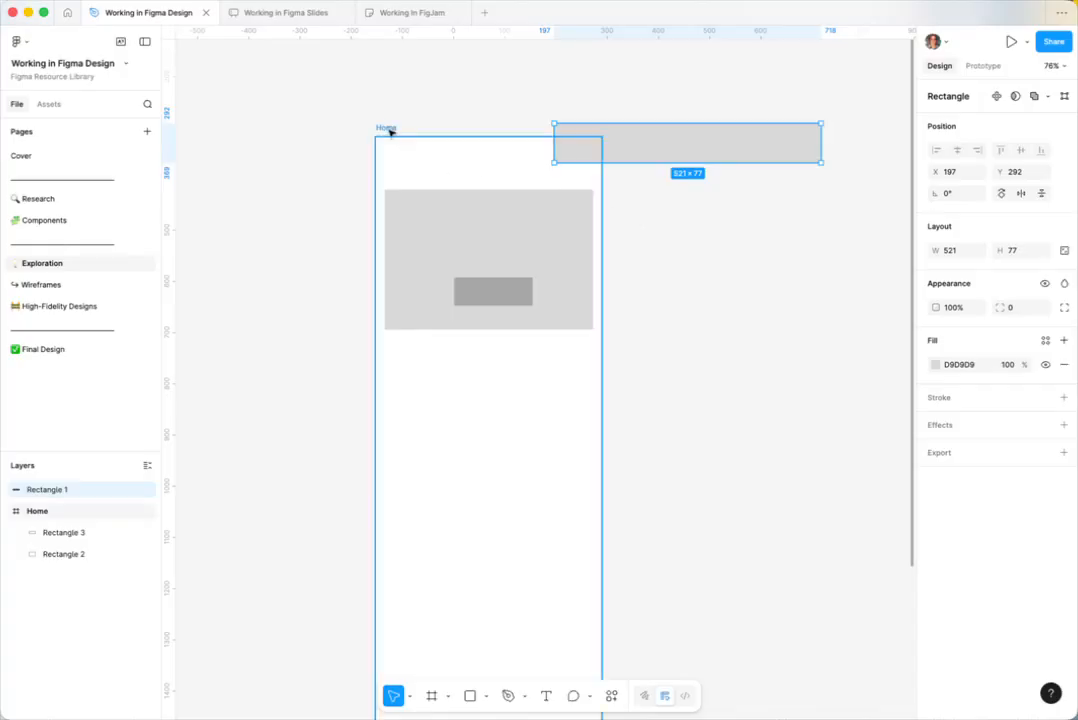
mouse_move(393, 129)
left_mouse_down()
mouse_move(291, 285)
mouse_move(381, 164)
mouse_move(316, 175)
mouse_move(358, 147)
mouse_move(414, 133)
left_mouse_up()
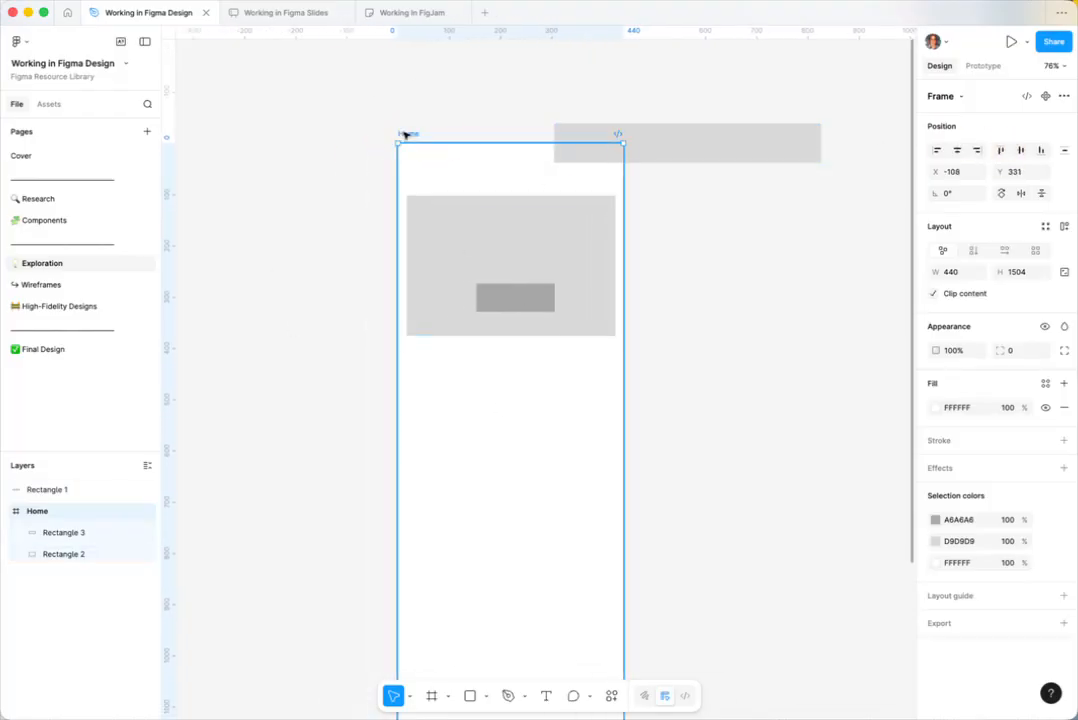
left_click_drag(409, 137, 410, 118)
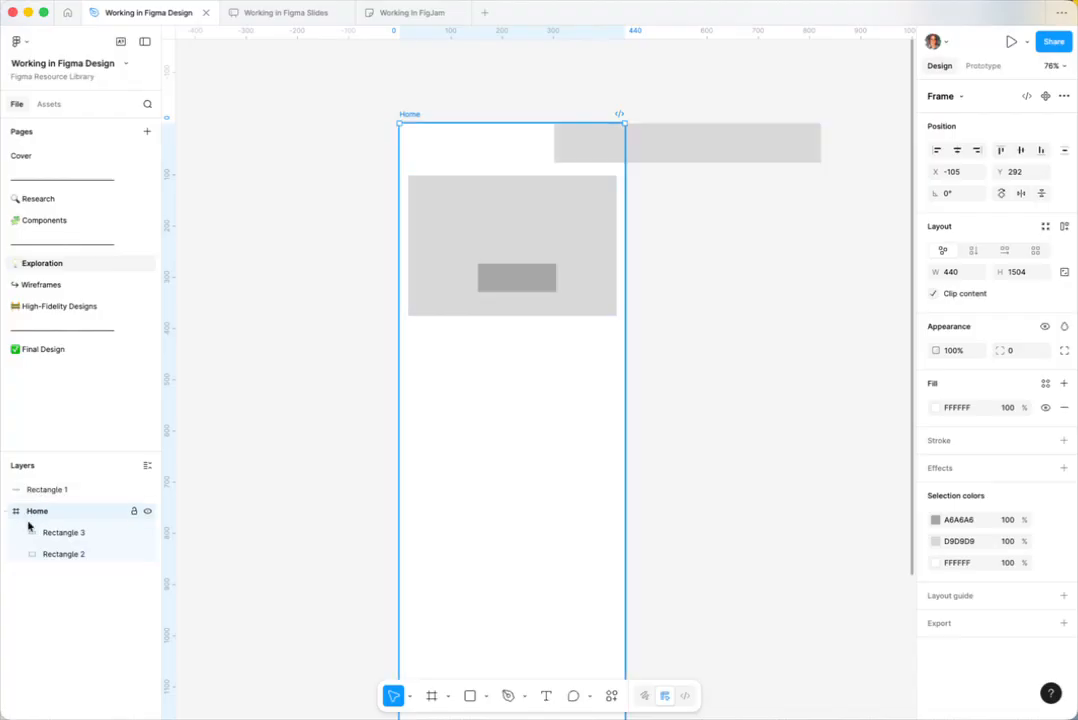
left_click(669, 466)
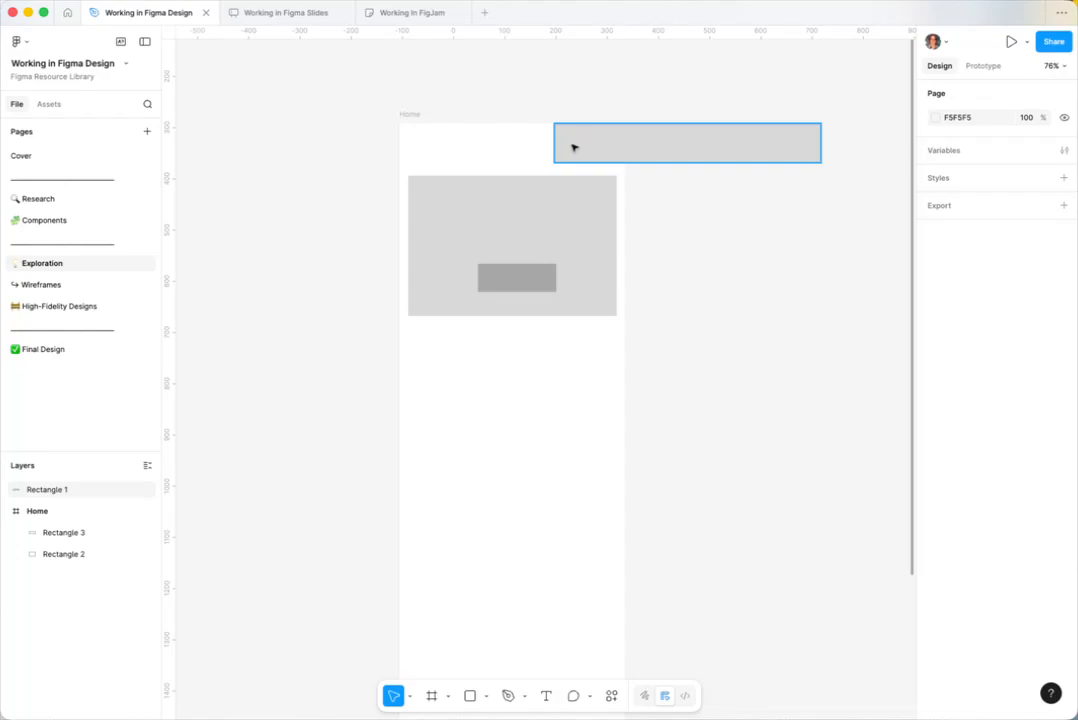
Nest the header rectangle back in the Home frame at its top-left corner and move the frame to about X -163, Y 285.
left_click_drag(585, 147, 612, 153)
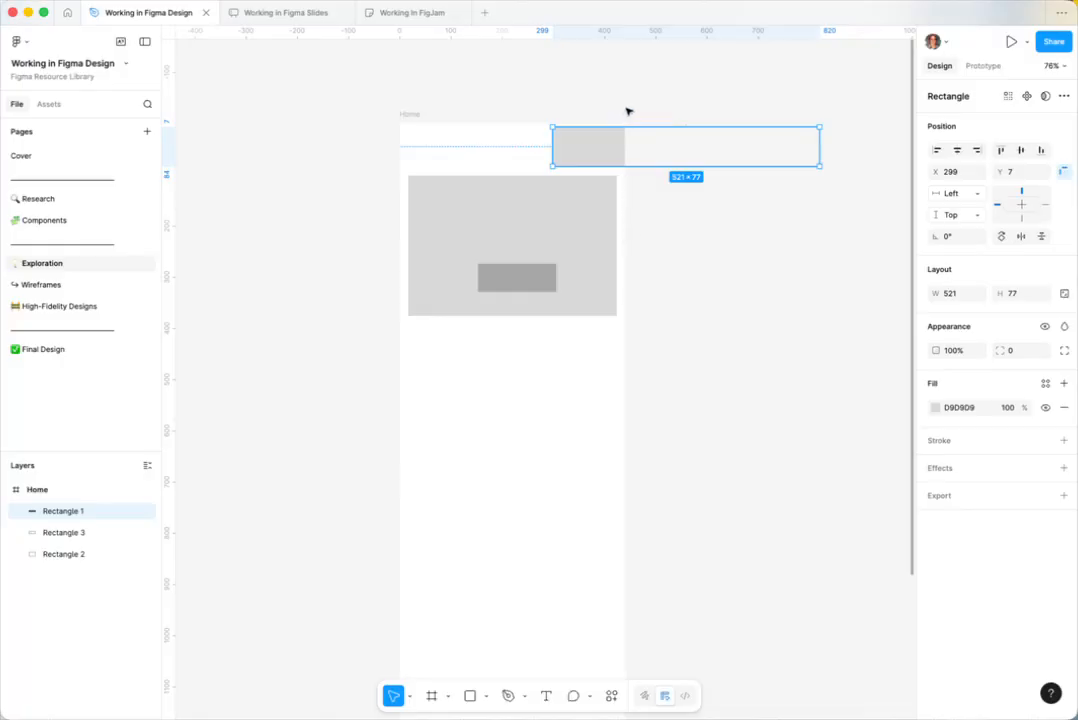
left_click_drag(594, 152, 383, 111)
left_click(414, 113)
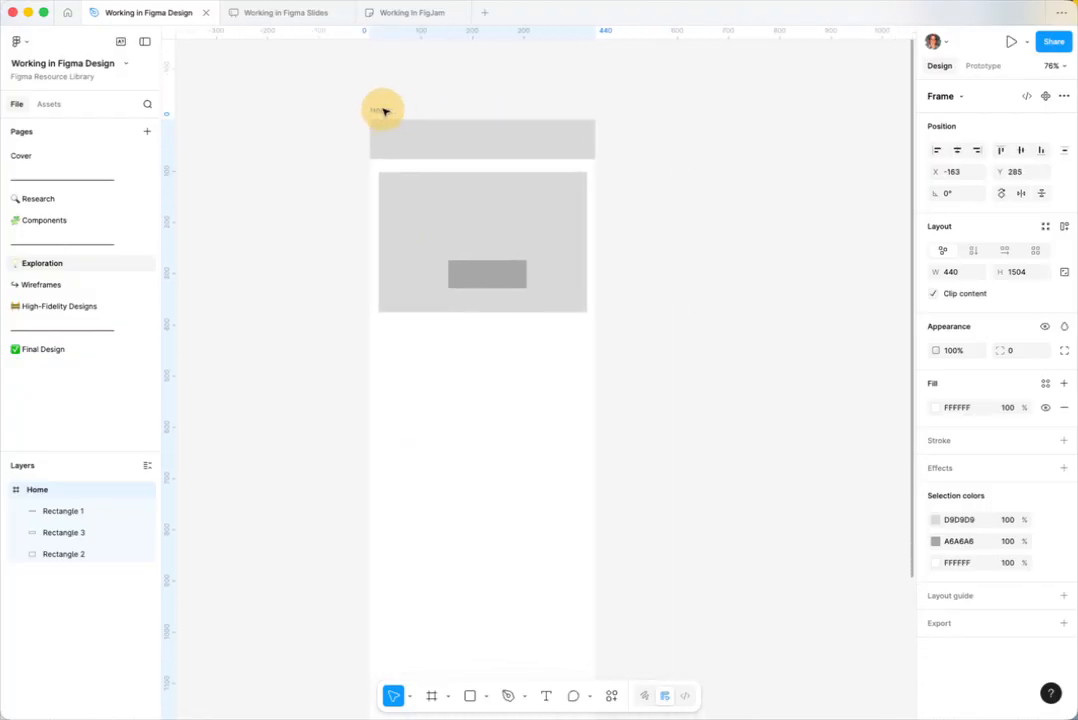